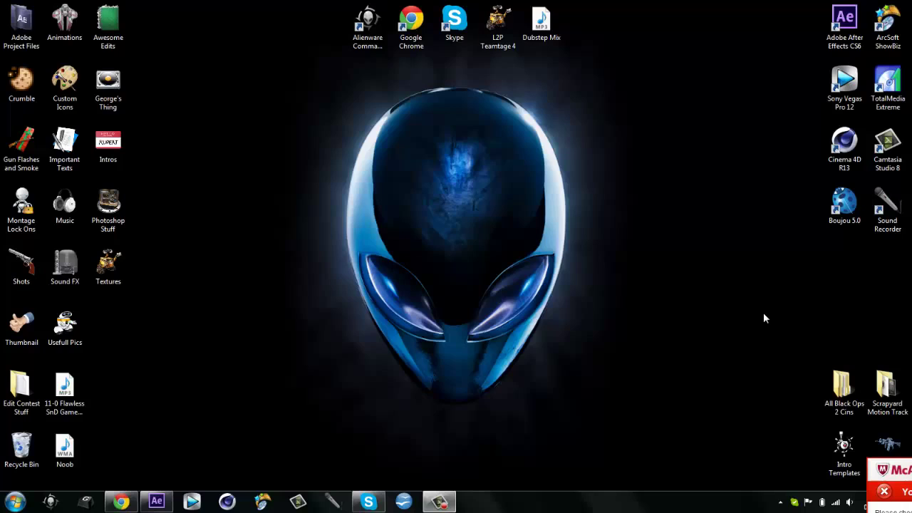
# Step: Restore the Chrome window showing the YouTube Video Manager Uploads page with 124 videos
pyautogui.click(119, 501)
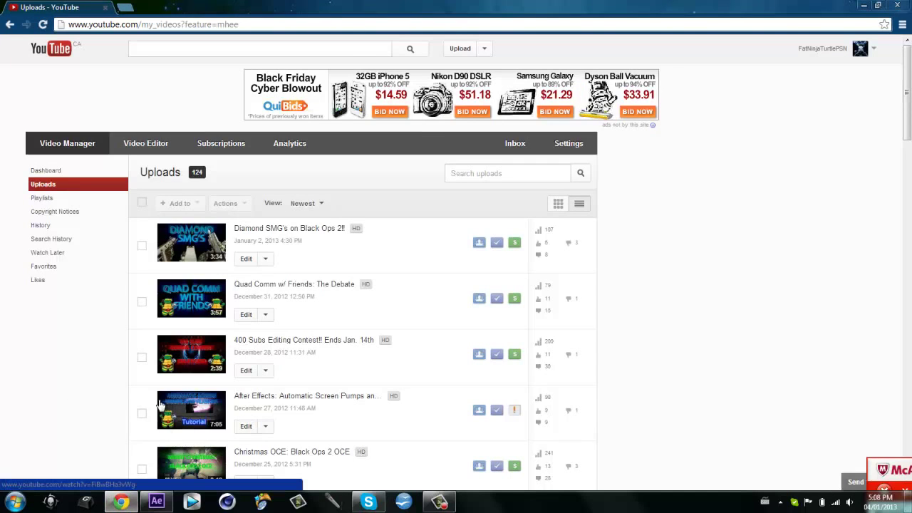
pyautogui.click(198, 464)
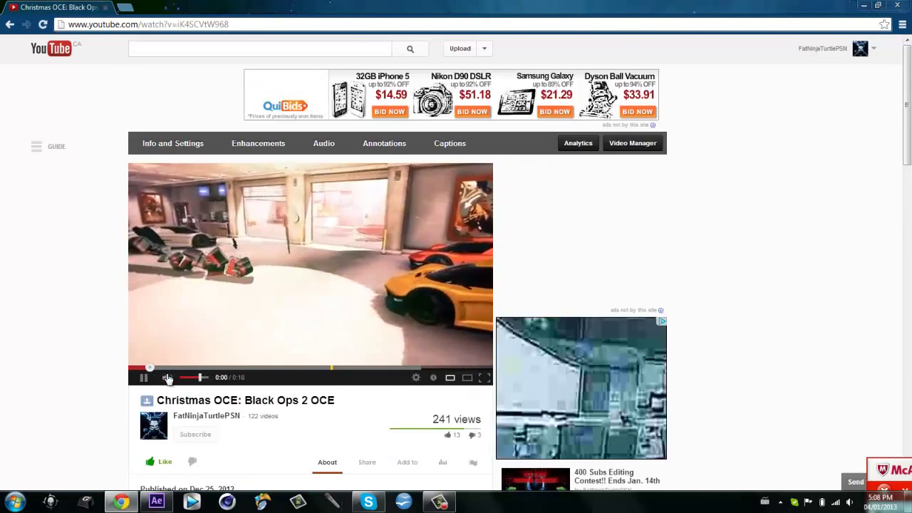
pyautogui.click(332, 368)
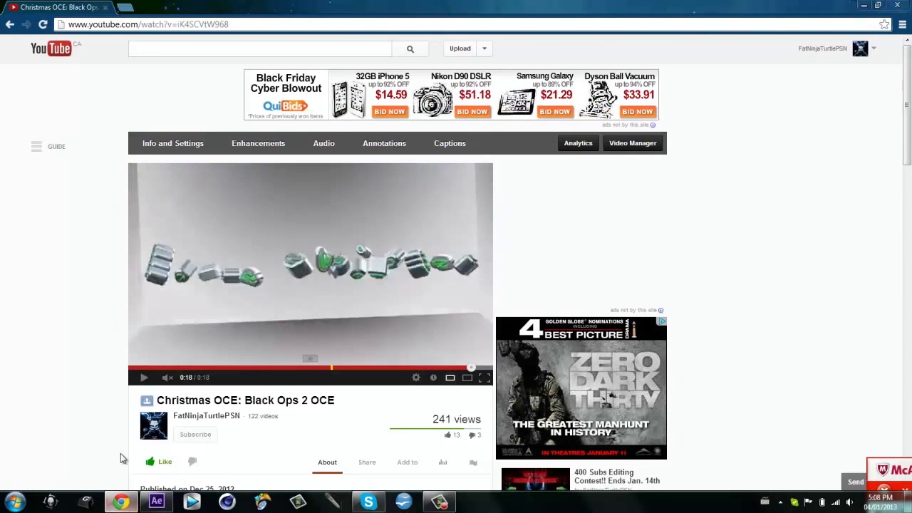
pyautogui.click(10, 24)
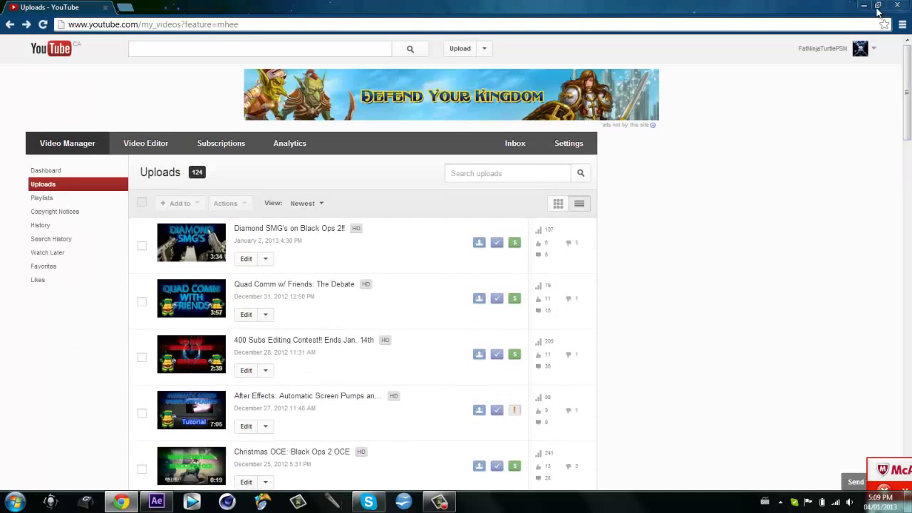
# Step: Hide the browser, restore After Effects and import the 7 Man Streak clip
pyautogui.click(864, 5)
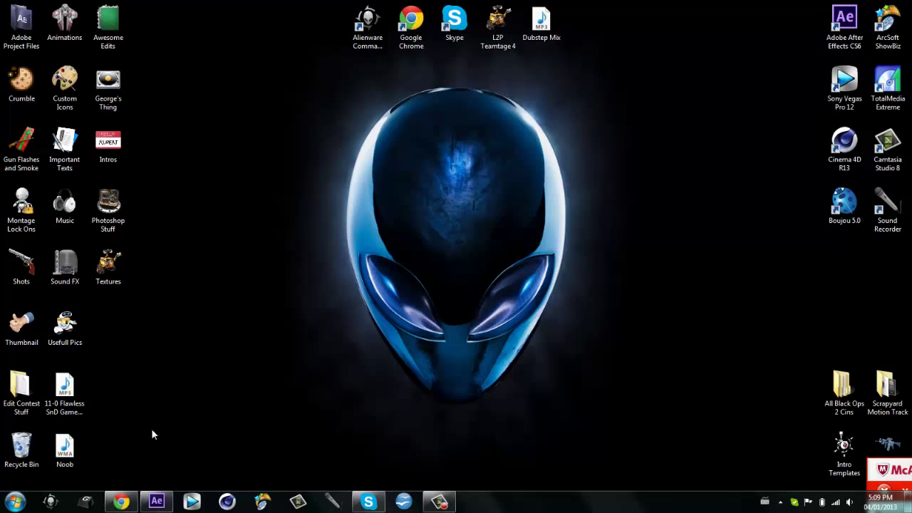
pyautogui.moveTo(154, 502)
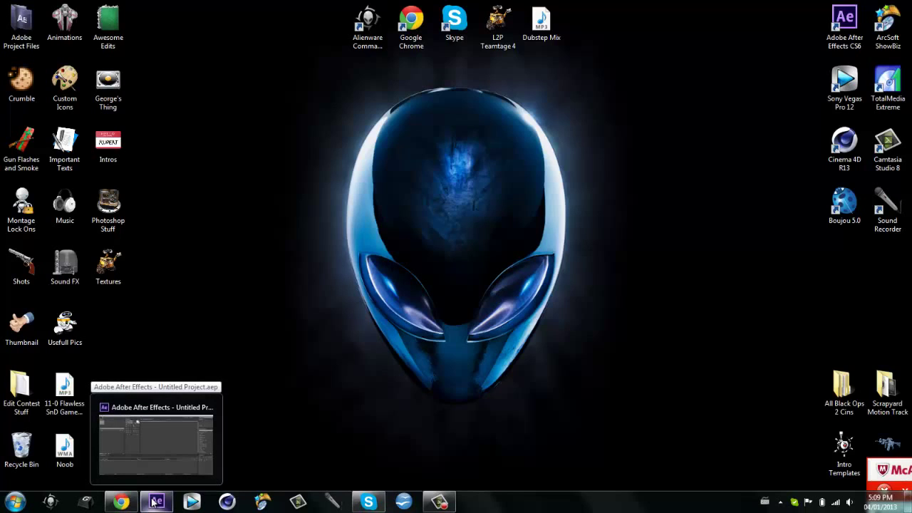
pyautogui.click(155, 502)
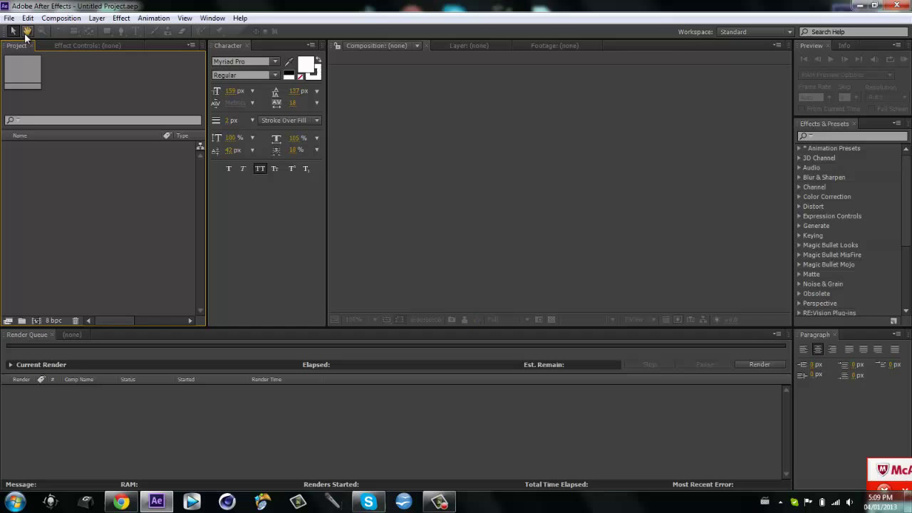
pyautogui.doubleClick(39, 193)
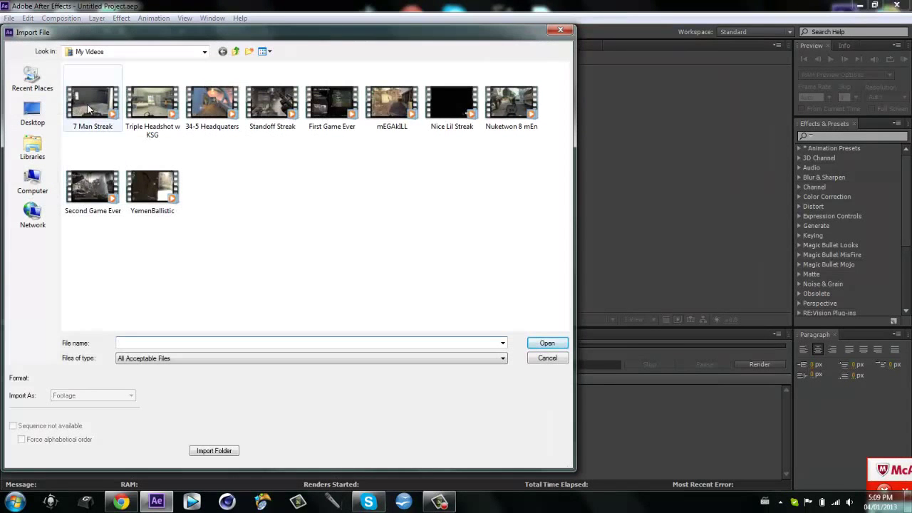
pyautogui.doubleClick(87, 104)
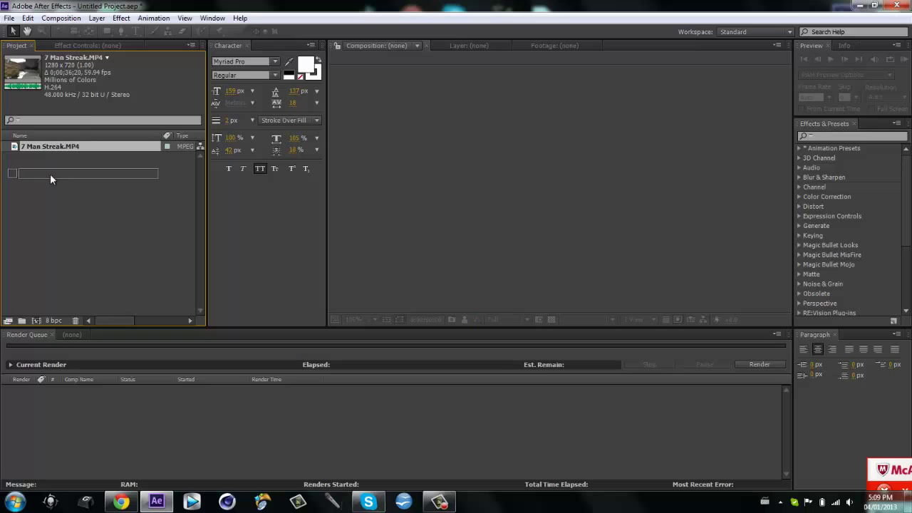
# Step: Build a composition from 7 Man Streak, view it at 50%, scrub to the kill shot, then minimize
pyautogui.moveTo(50, 174); pyautogui.dragTo(35, 321)
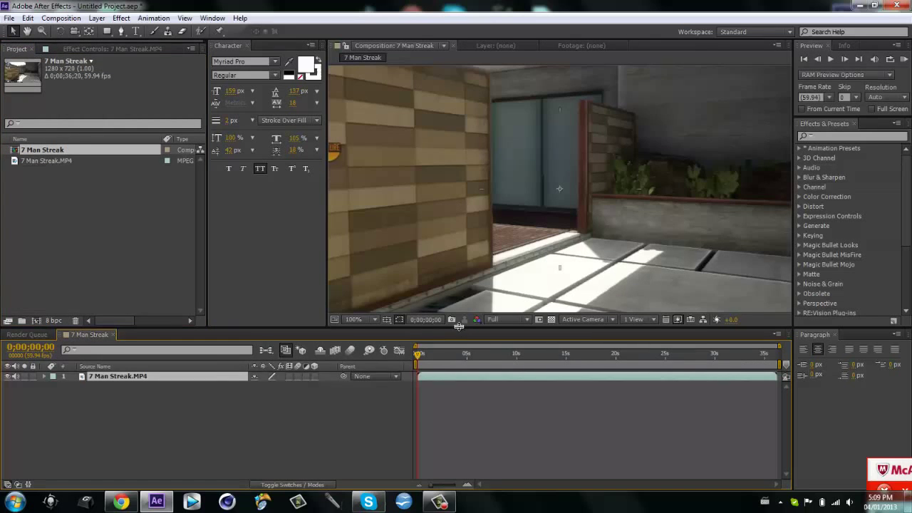
pyautogui.click(359, 320)
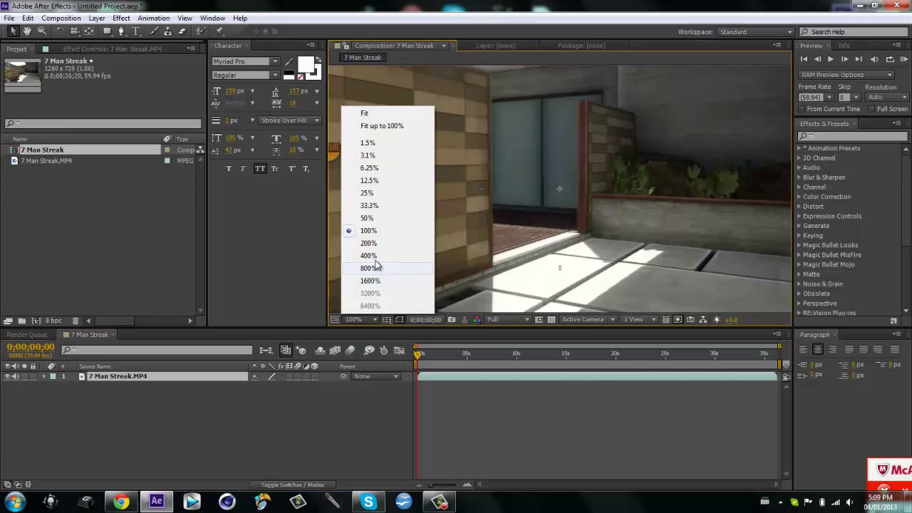
pyautogui.click(368, 218)
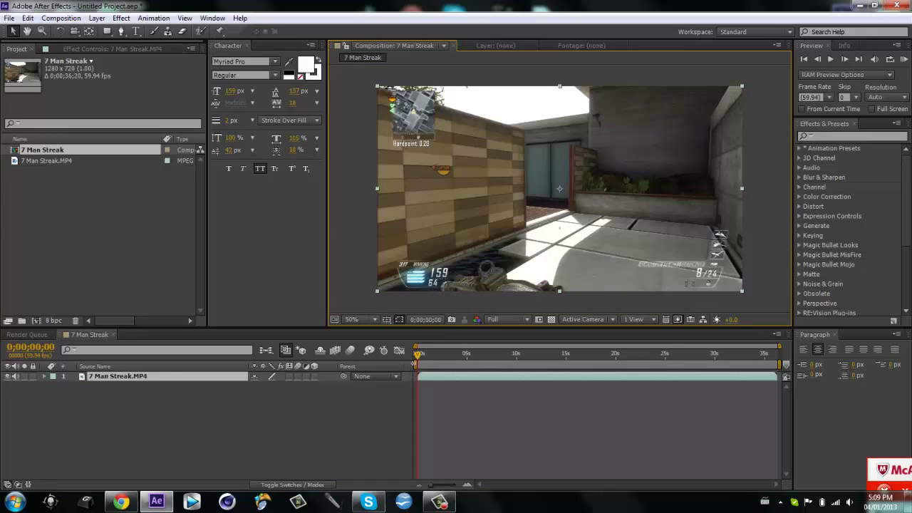
pyautogui.moveTo(419, 360); pyautogui.dragTo(502, 356)
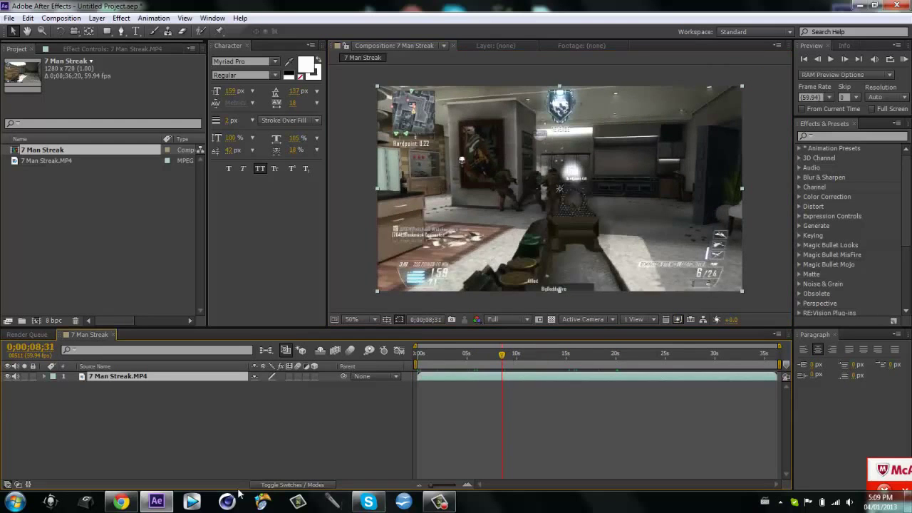
pyautogui.click(162, 501)
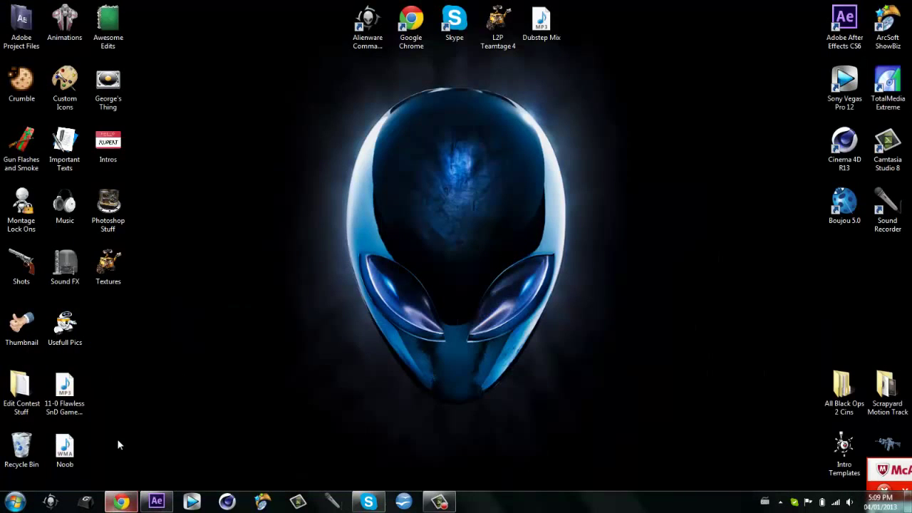
# Step: Open the Computer window from the Start menu
pyautogui.moveTo(115, 502)
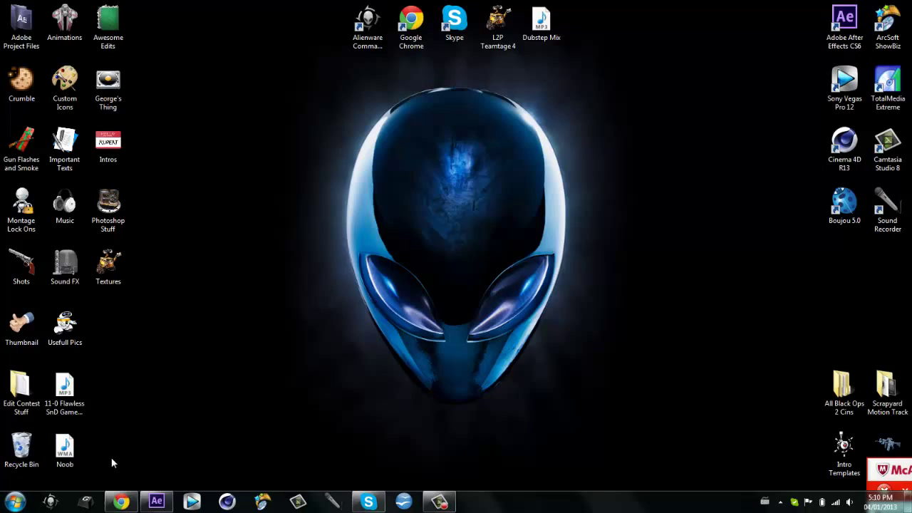
pyautogui.click(15, 502)
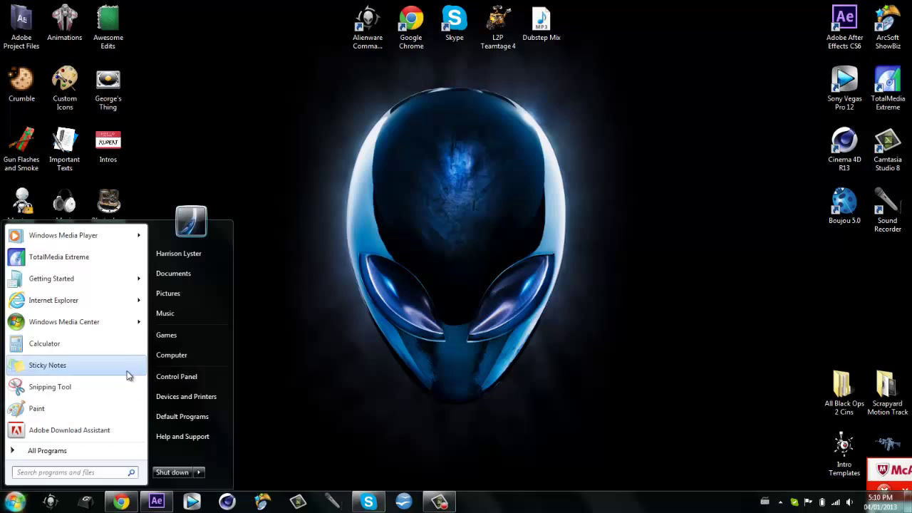
pyautogui.click(178, 355)
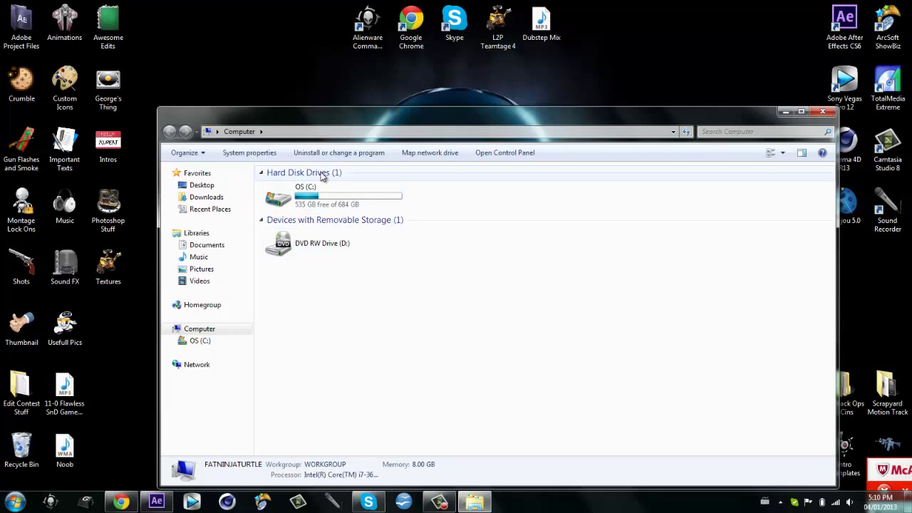
# Step: Browse the C: drive into Program Files\Adobe\Adobe After Effects CS6
pyautogui.doubleClick(321, 191)
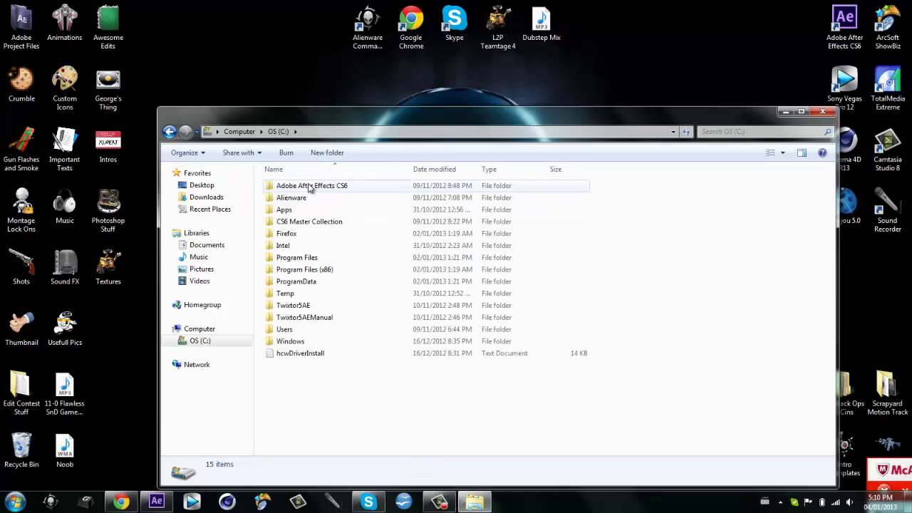
pyautogui.doubleClick(310, 187)
pyautogui.doubleClick(308, 187)
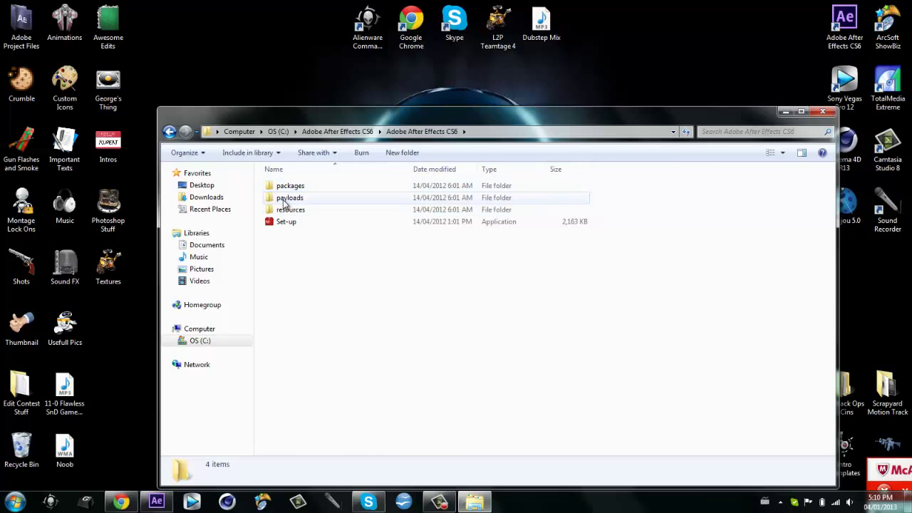
pyautogui.click(176, 132)
pyautogui.click(176, 132)
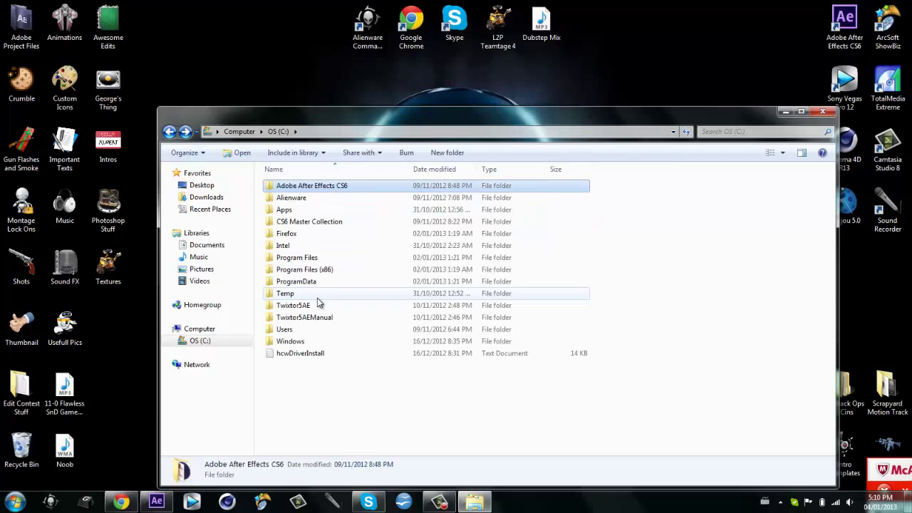
pyautogui.doubleClick(308, 260)
pyautogui.doubleClick(301, 188)
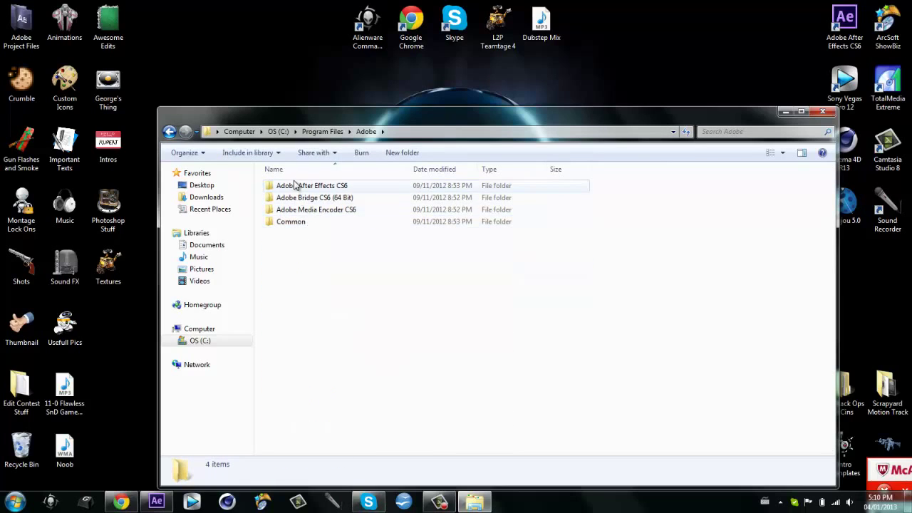
pyautogui.click(295, 186)
pyautogui.doubleClick(295, 186)
# Step: Open Support Files\Presets\Custom Presets, find Shockwave, then return to After Effects
pyautogui.click(296, 187)
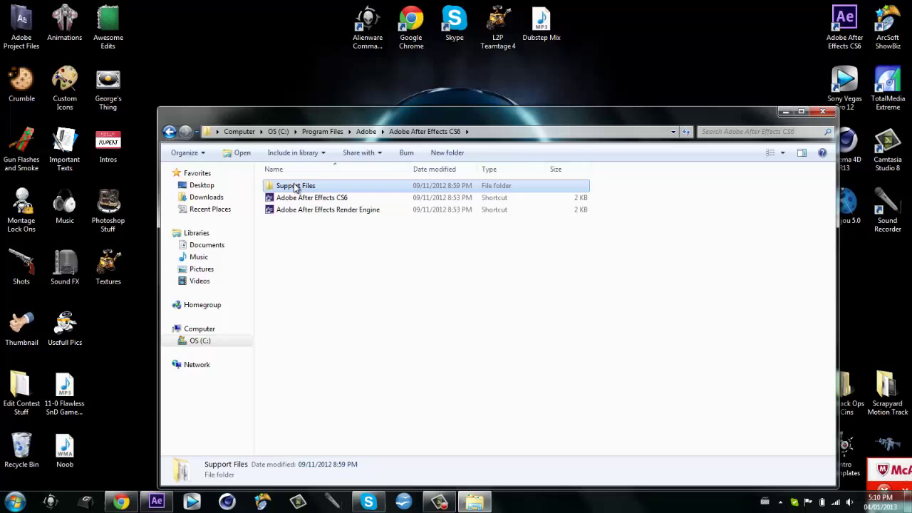
pyautogui.doubleClick(296, 187)
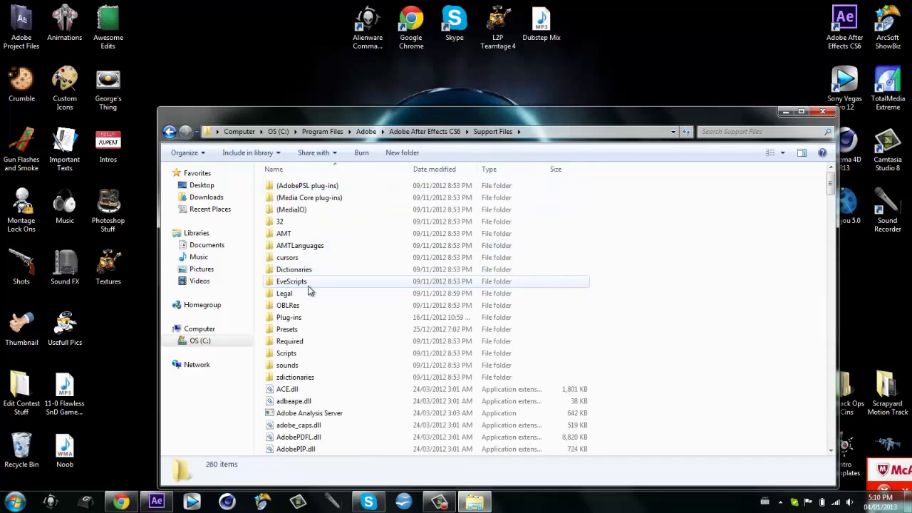
pyautogui.doubleClick(300, 329)
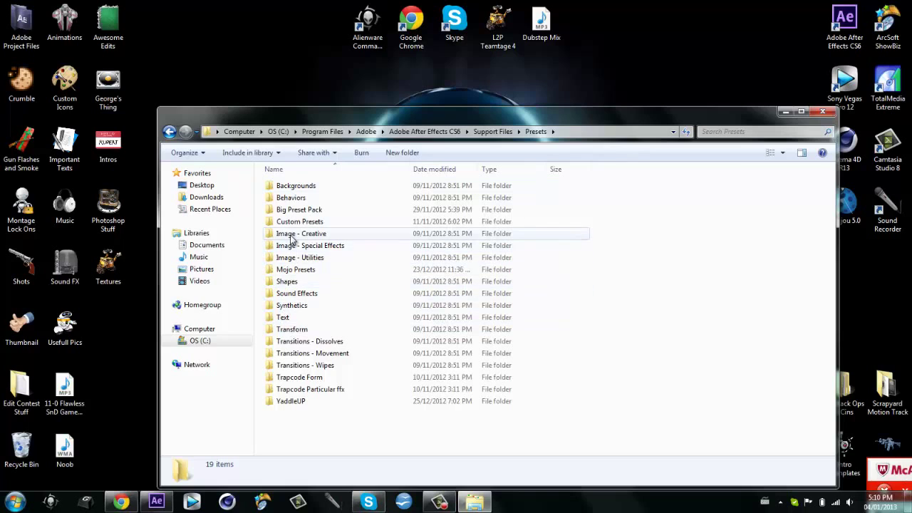
pyautogui.doubleClick(300, 222)
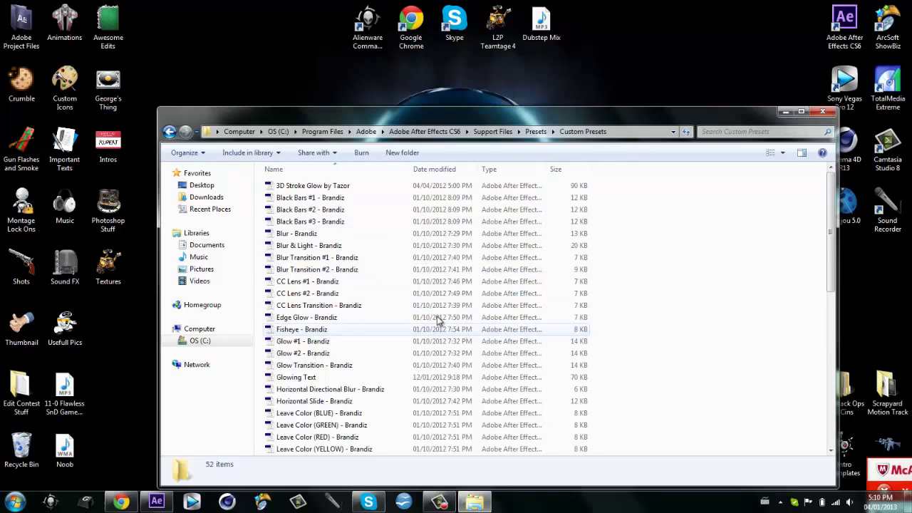
pyautogui.moveTo(830, 240); pyautogui.dragTo(826, 334)
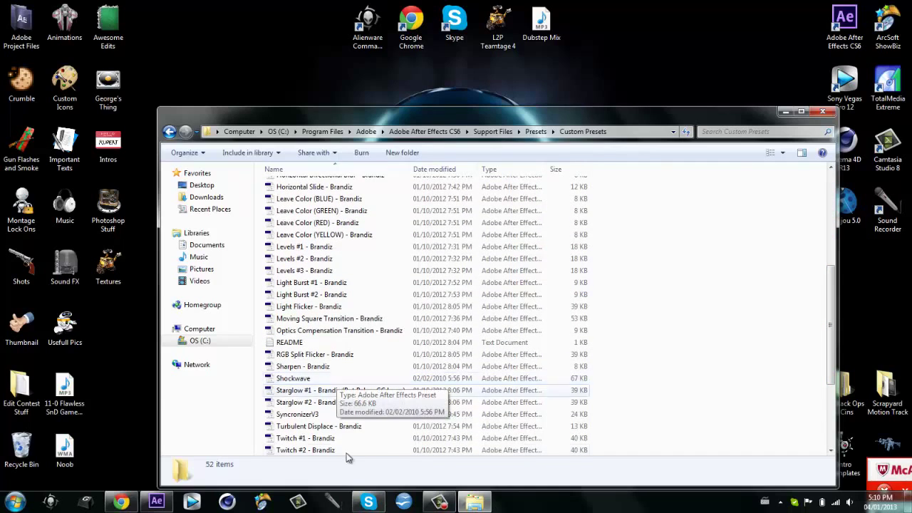
pyautogui.click(488, 503)
pyautogui.click(150, 505)
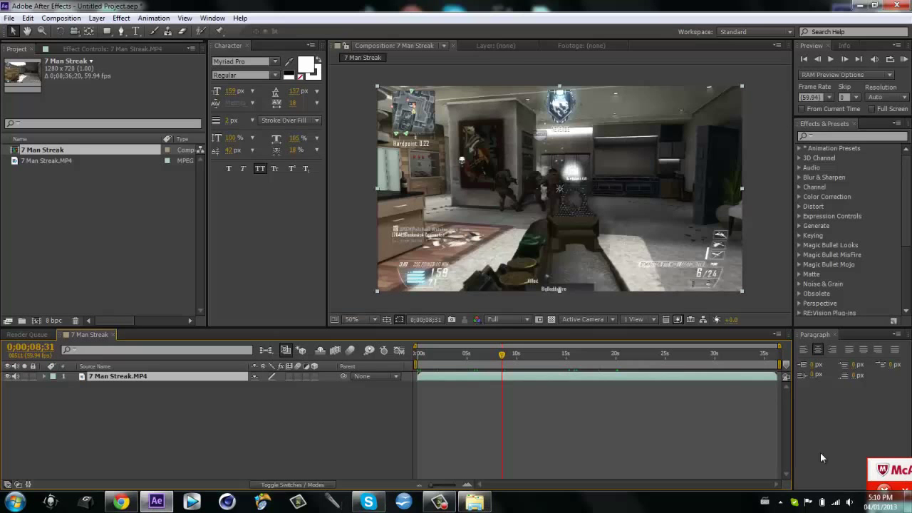
# Step: Add a comp-sized solid named Shockwave to the 7 Man Streak comp and focus the preset search
pyautogui.click(849, 503)
pyautogui.click(850, 503)
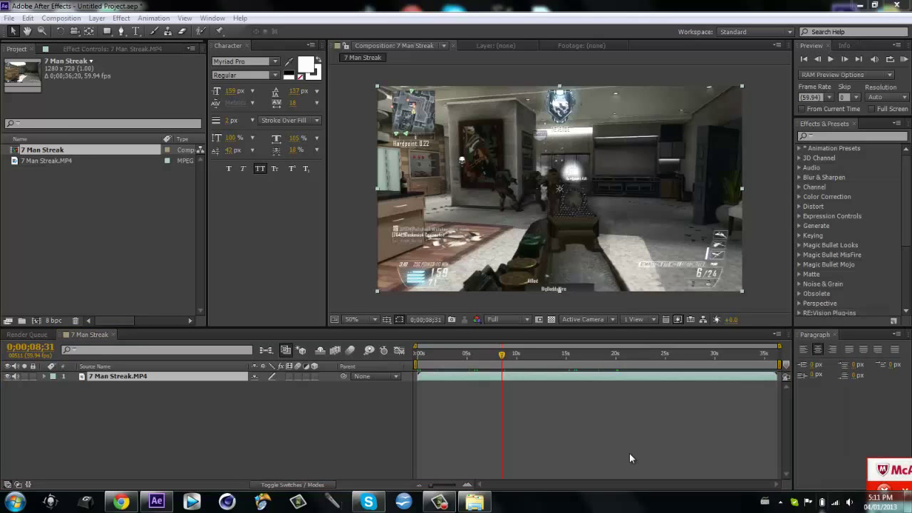
pyautogui.click(357, 422)
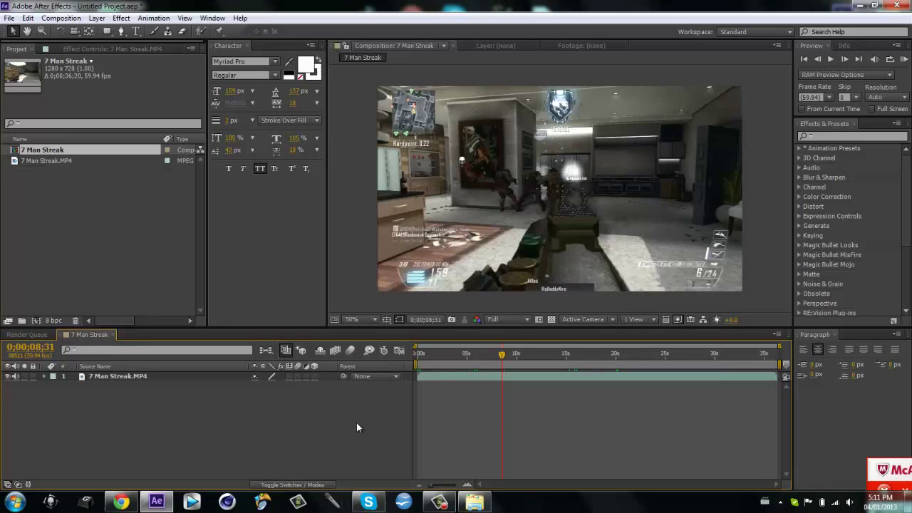
pyautogui.hotkey('ctrl', 'y')
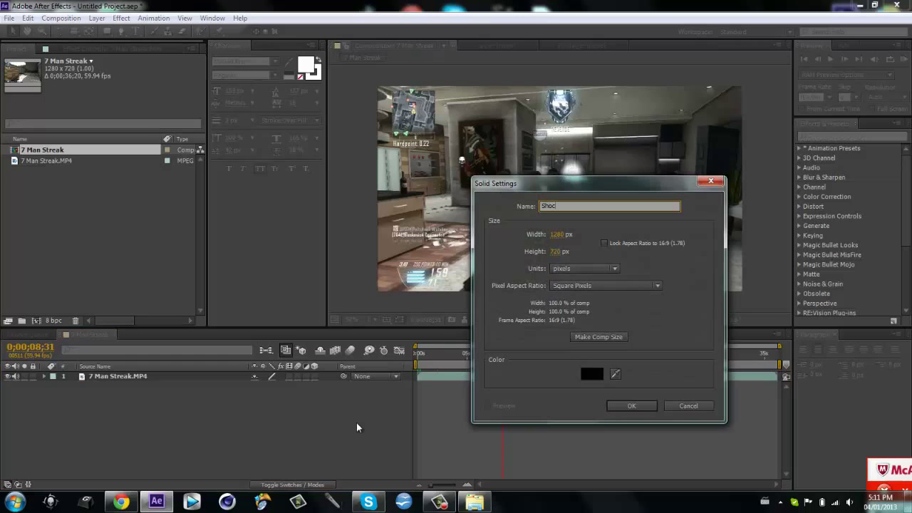
pyautogui.write('Shockwave')
pyautogui.press('Return')
pyautogui.click(829, 138)
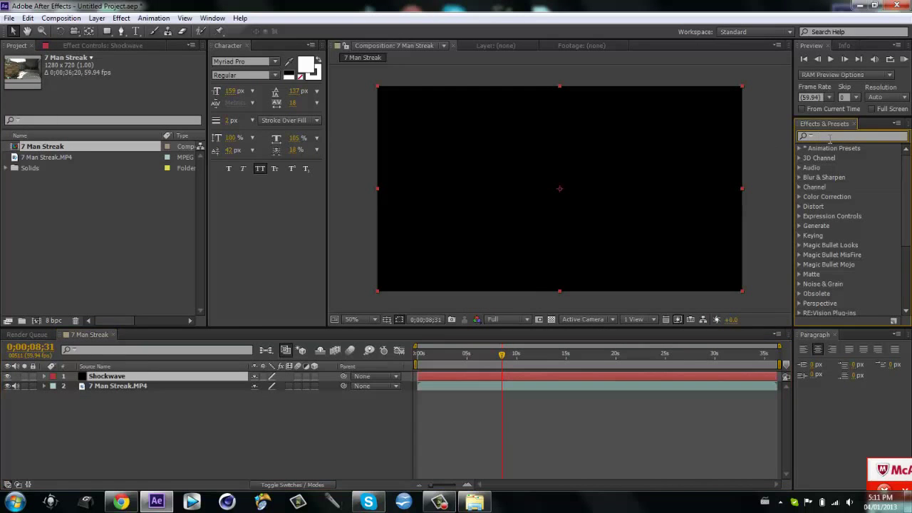
# Step: Search 'shock', drag the custom Shockwave preset onto the solid, and expand Missing: Shockwave
pyautogui.write('shock')
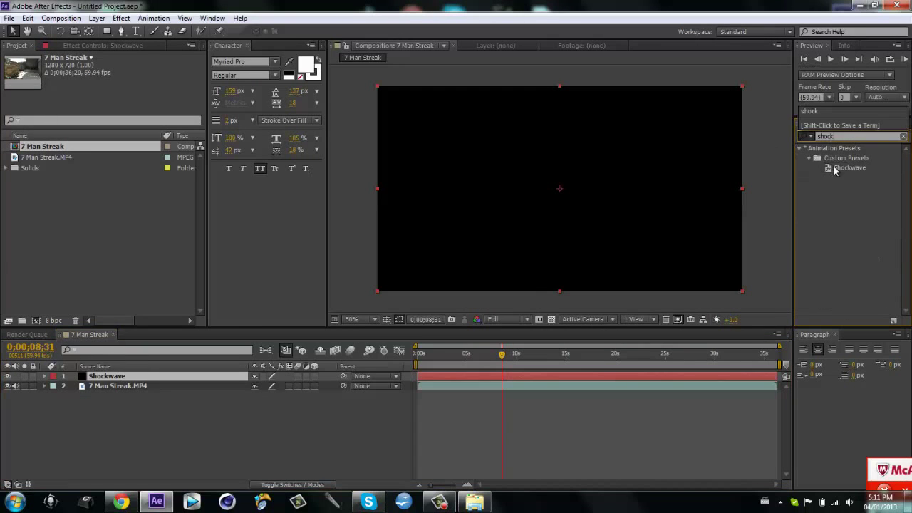
pyautogui.moveTo(836, 170); pyautogui.dragTo(649, 134)
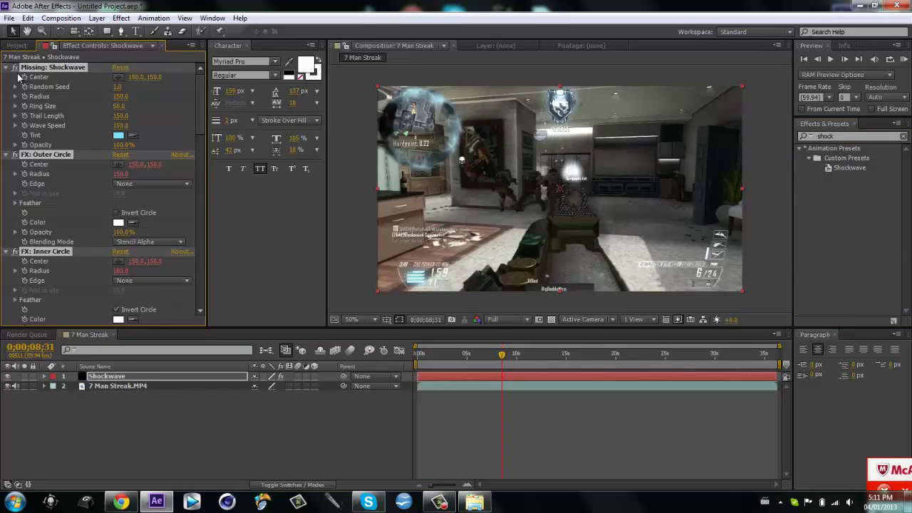
pyautogui.keyDown('ctrl'); pyautogui.click(9, 155); pyautogui.keyUp('ctrl')
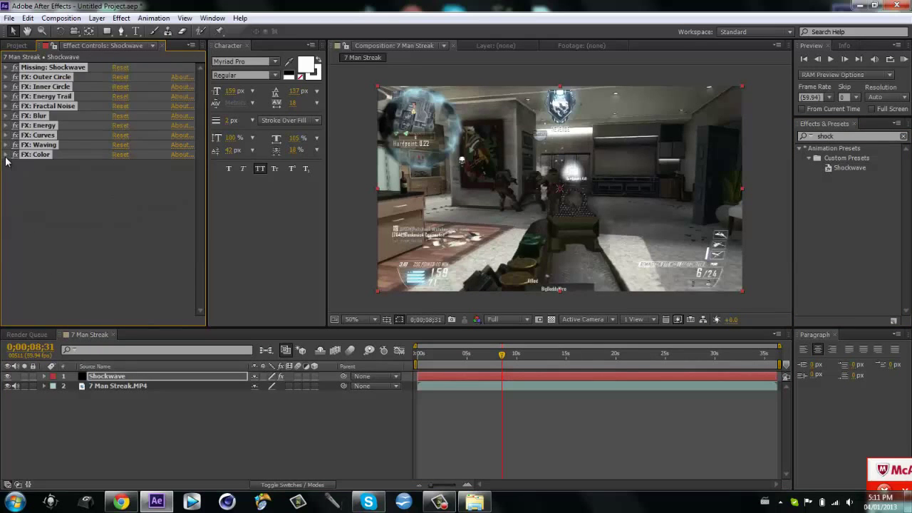
pyautogui.click(7, 67)
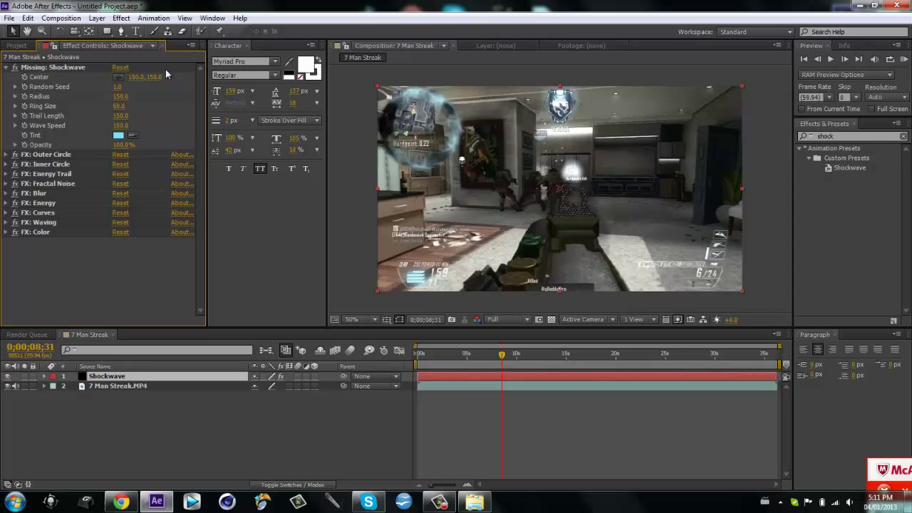
# Step: Set Shockwave Center to 640, 360 and Radius to 0, then select the 7 Man Streak.MP4 layer
pyautogui.click(136, 77)
pyautogui.press('Tab')
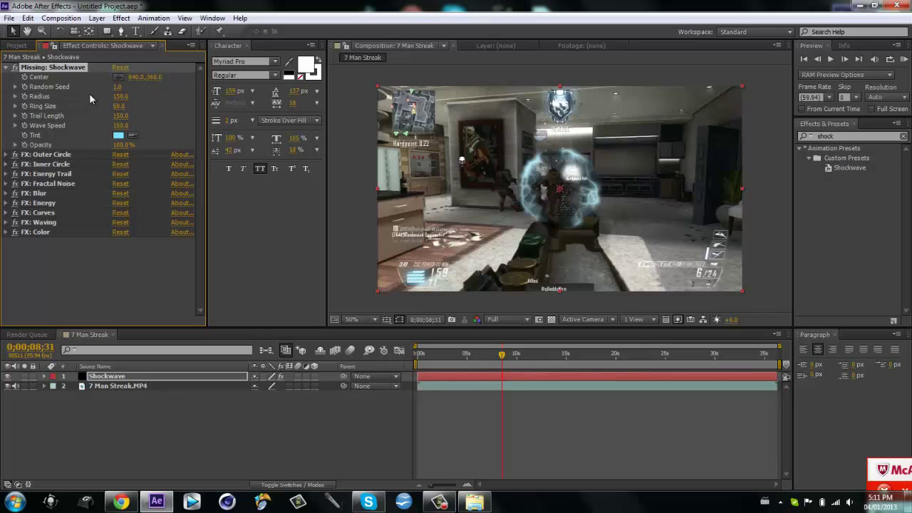
pyautogui.moveTo(125, 96)
pyautogui.mouseDown()
pyautogui.moveTo(95, 99)
pyautogui.moveTo(114, 102)
pyautogui.mouseUp()
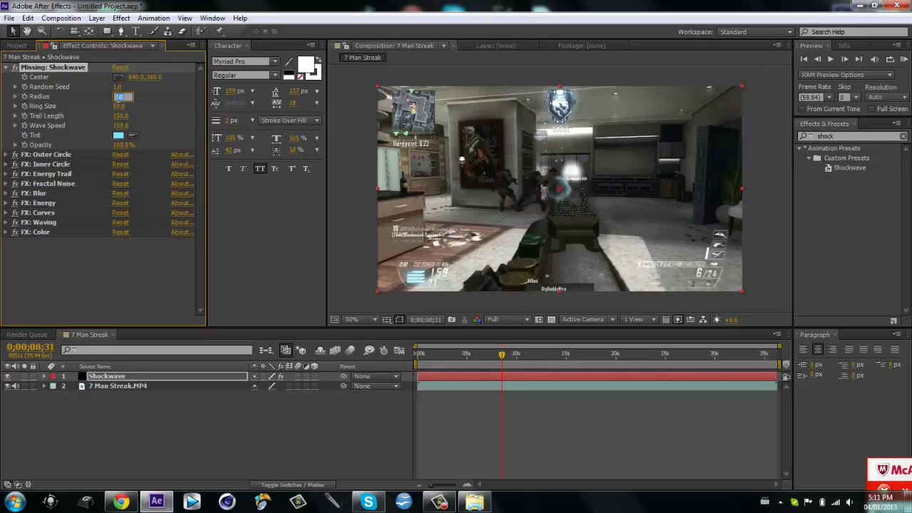
pyautogui.write('0')
pyautogui.press('Return')
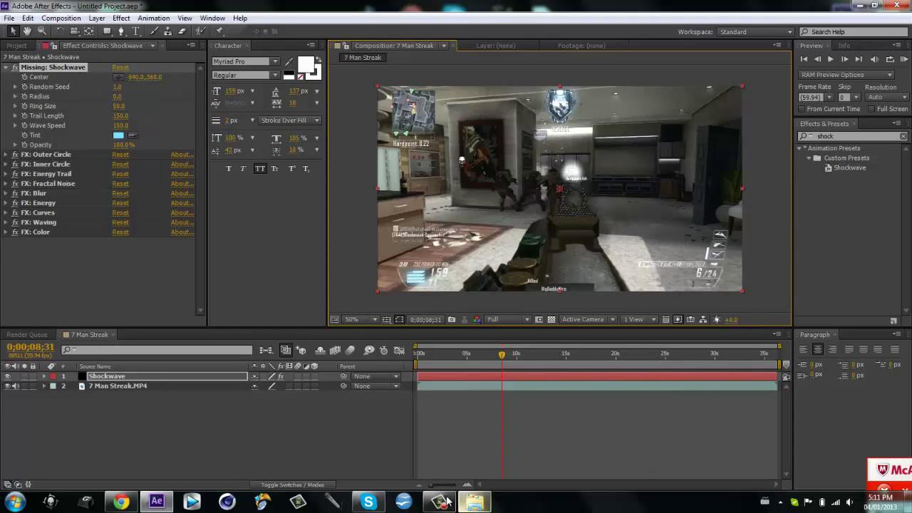
pyautogui.click(442, 502)
pyautogui.click(526, 386)
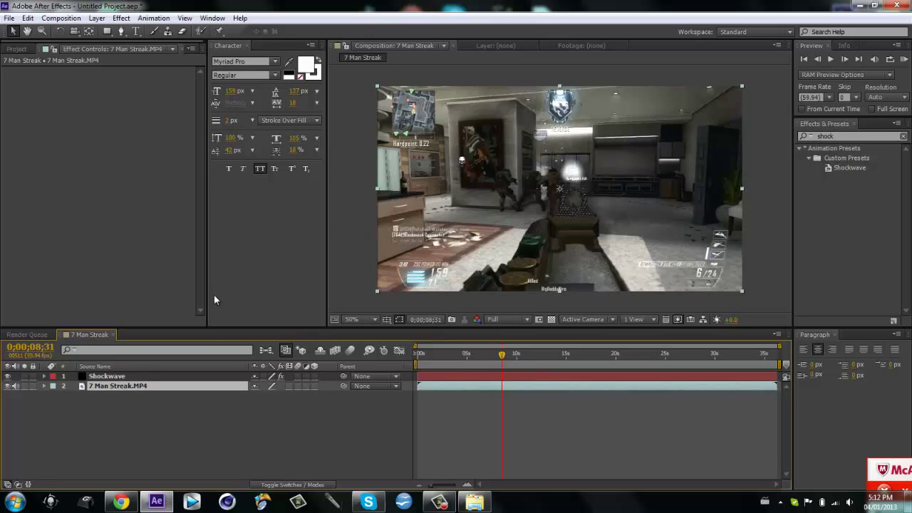
# Step: Select the Shockwave layer, go to the kill shot and set a Radius keyframe at 0
pyautogui.click(220, 376)
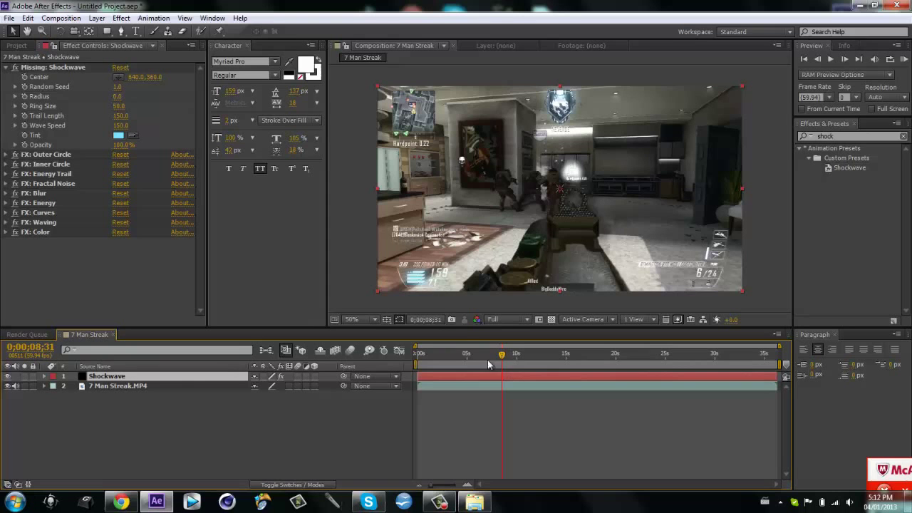
pyautogui.moveTo(502, 354)
pyautogui.mouseDown()
pyautogui.moveTo(492, 356)
pyautogui.moveTo(499, 356)
pyautogui.mouseUp()
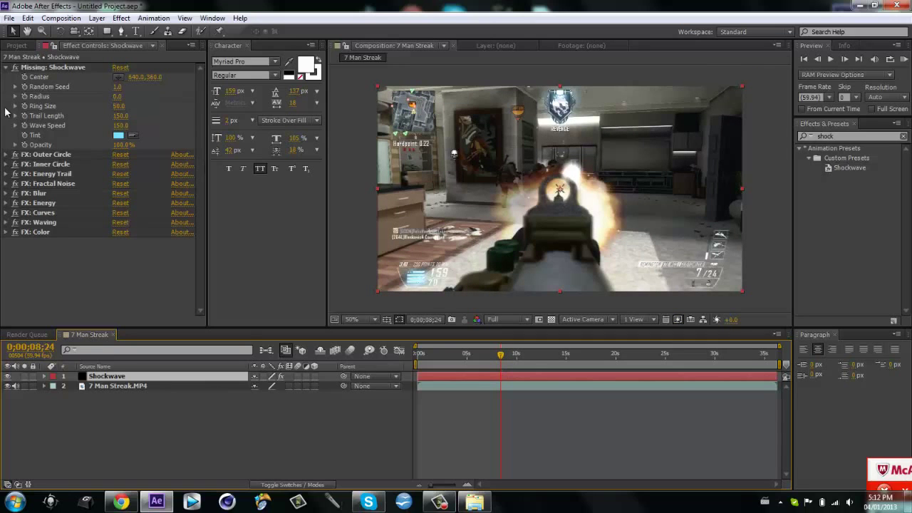
pyautogui.click(25, 97)
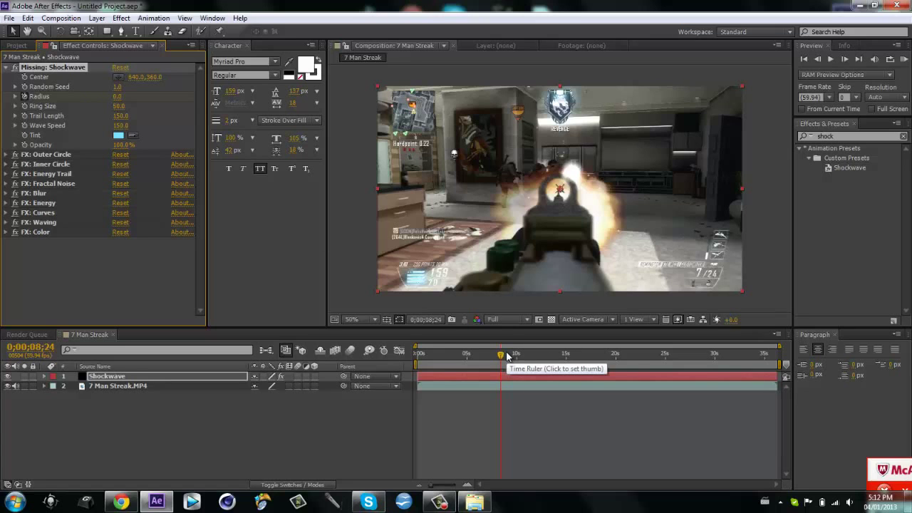
# Step: Keyframe Radius at 500 just after the kill, then at 690 a few frames later
pyautogui.moveTo(507, 355); pyautogui.dragTo(507, 354)
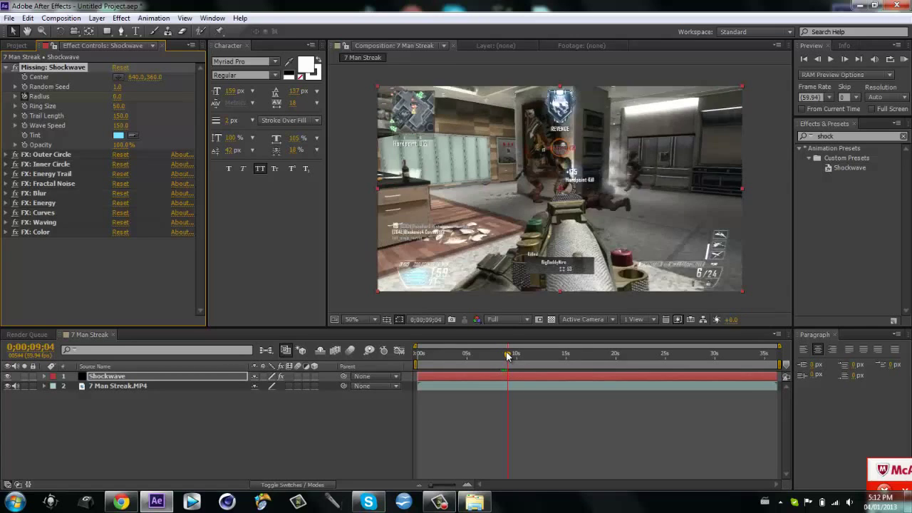
pyautogui.click(119, 97)
pyautogui.write('500')
pyautogui.press('Return')
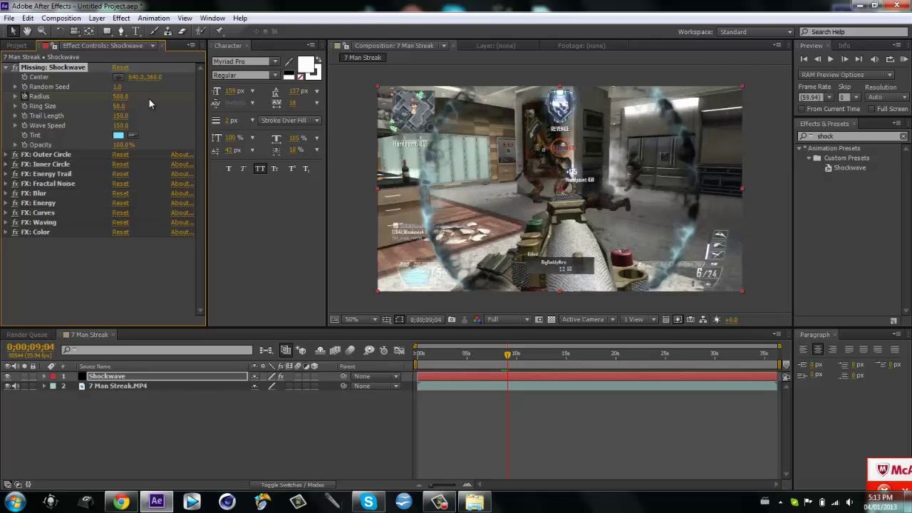
pyautogui.press('space')
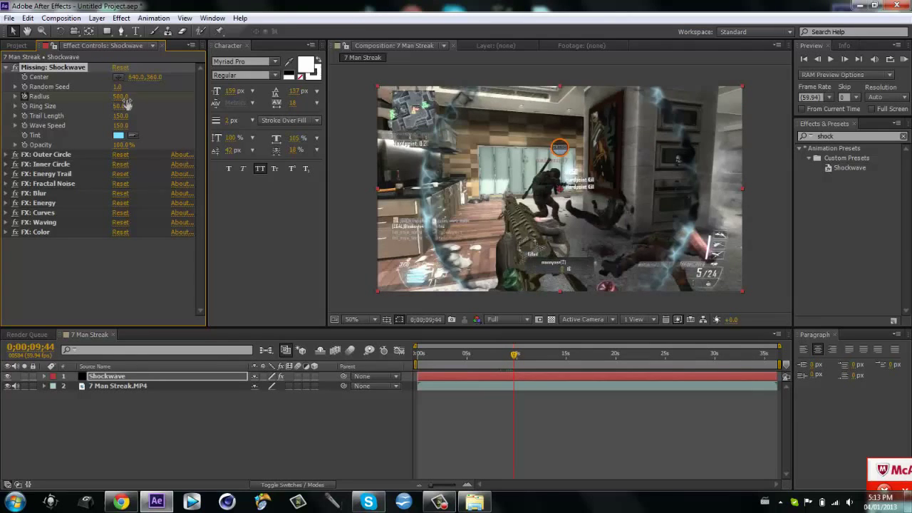
pyautogui.moveTo(118, 96); pyautogui.dragTo(133, 98)
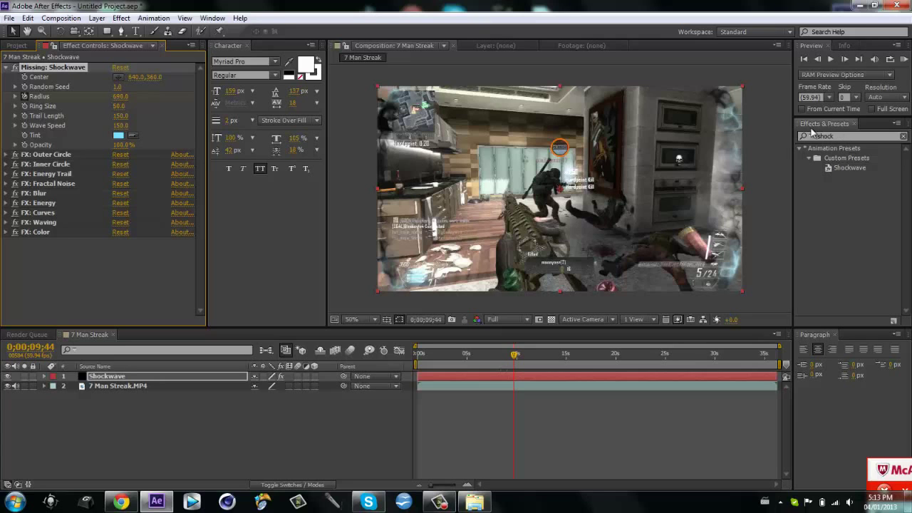
# Step: Change the Shockwave Tint to red FF7979, then expand the Color effect and toggle the Waving effect
pyautogui.click(122, 135)
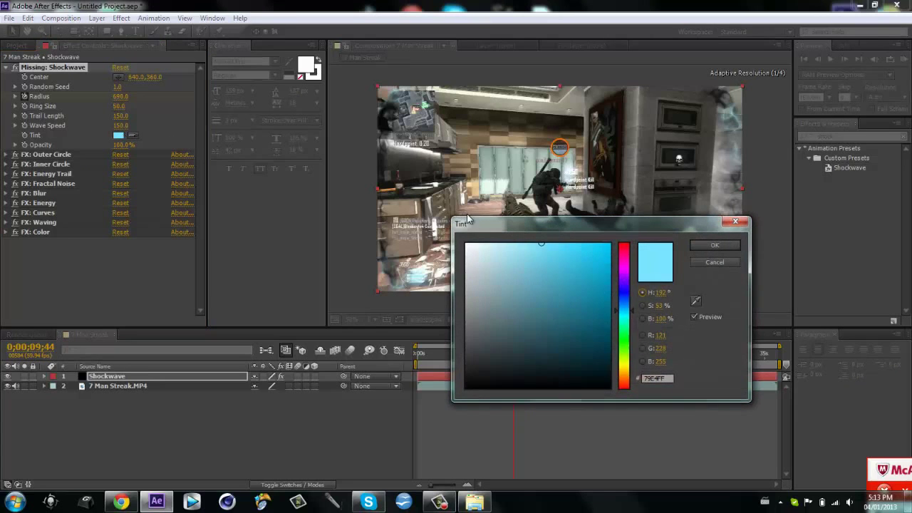
pyautogui.moveTo(624, 251); pyautogui.dragTo(624, 233)
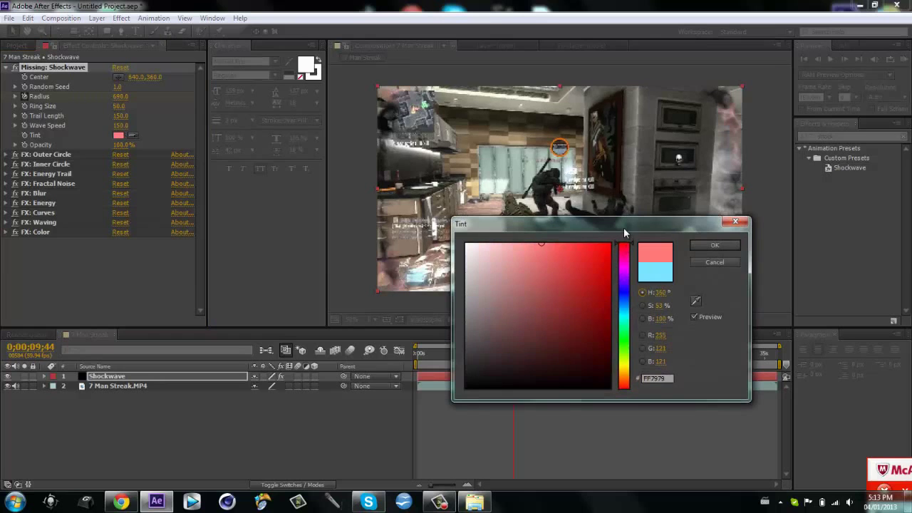
pyautogui.click(714, 245)
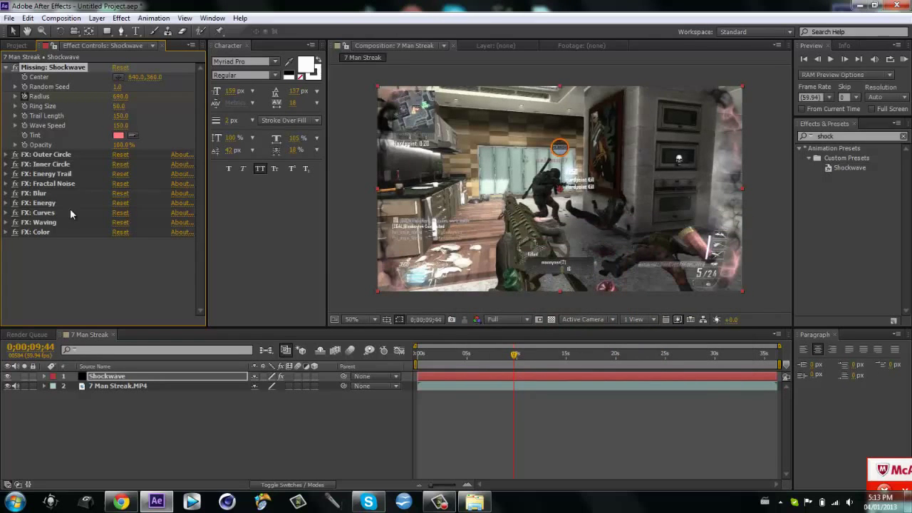
pyautogui.click(7, 232)
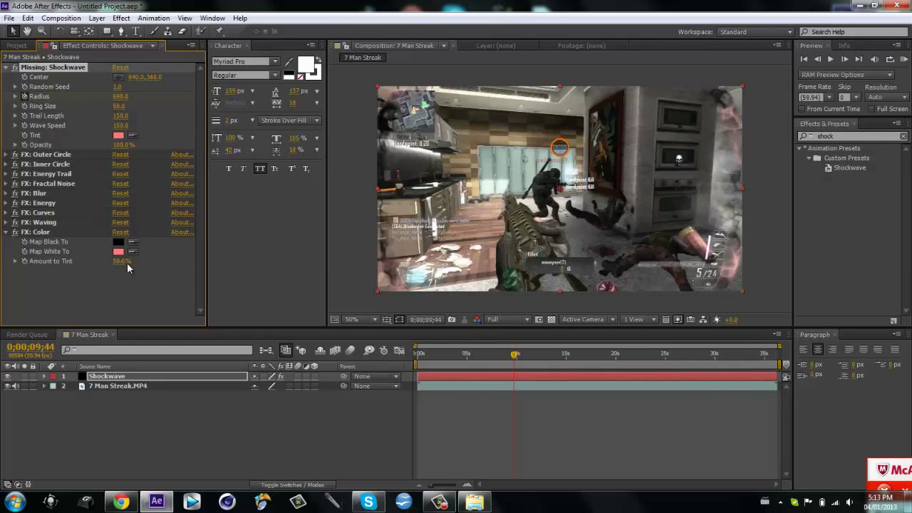
pyautogui.click(7, 222)
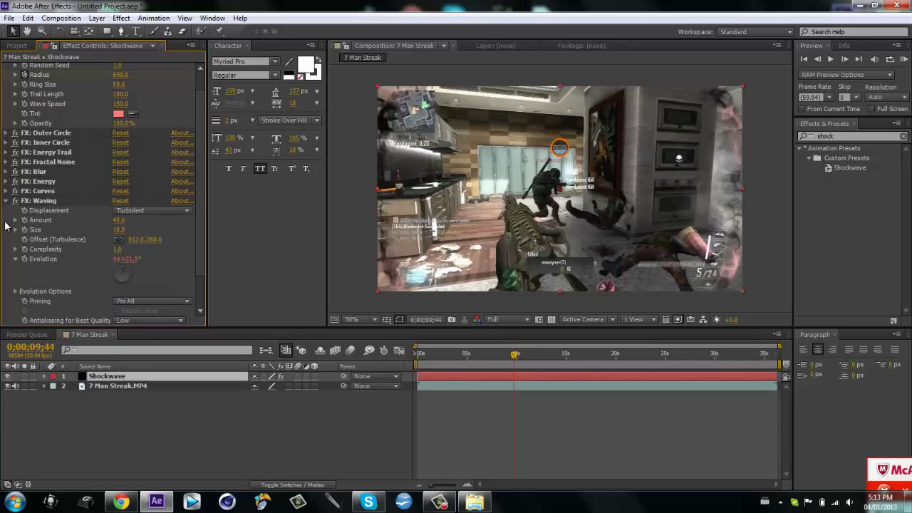
pyautogui.click(6, 202)
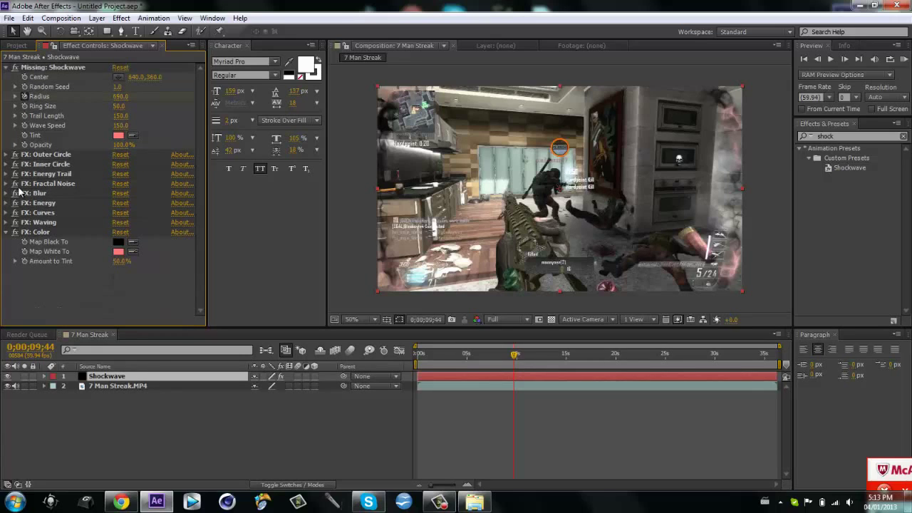
# Step: Collapse the Color effect and minimize After Effects
pyautogui.click(6, 232)
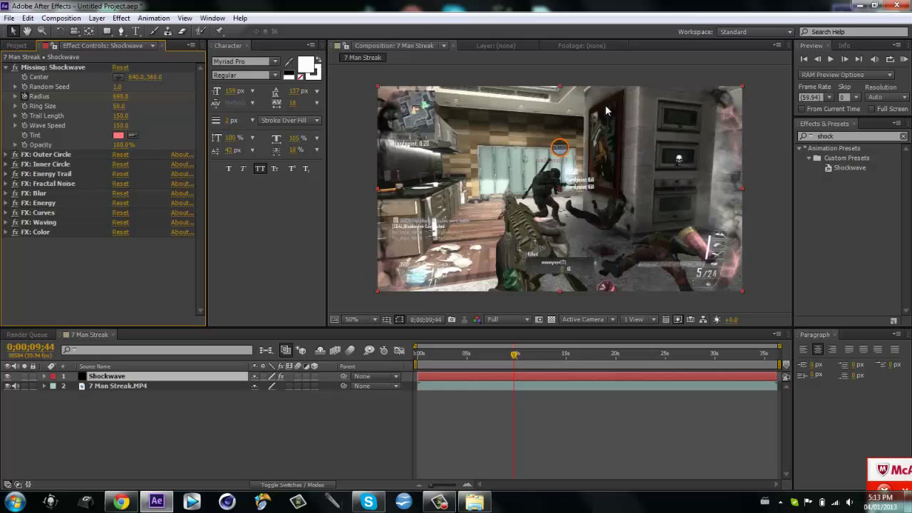
pyautogui.click(860, 6)
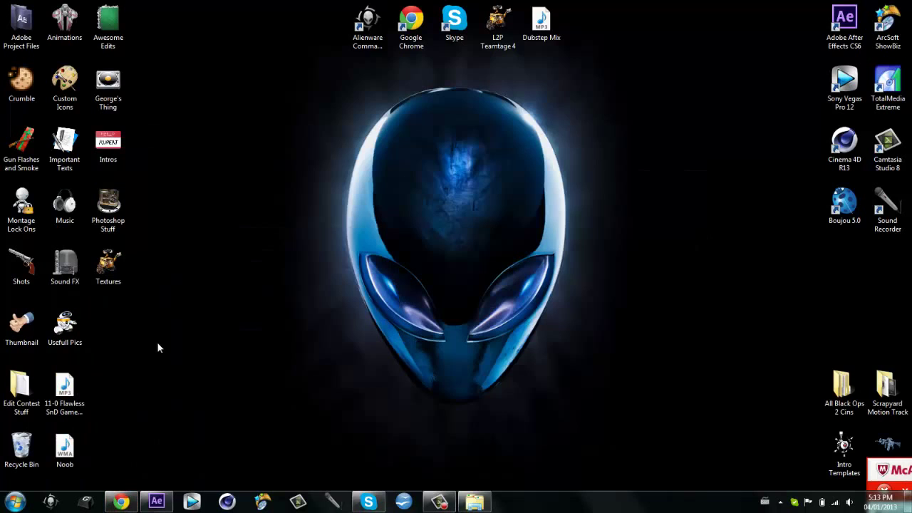
# Step: Open the YouTube channel page 'Thanks for 400 Subs!!', pause its video, then minimize Chrome for Camtasia Recorder
pyautogui.click(123, 503)
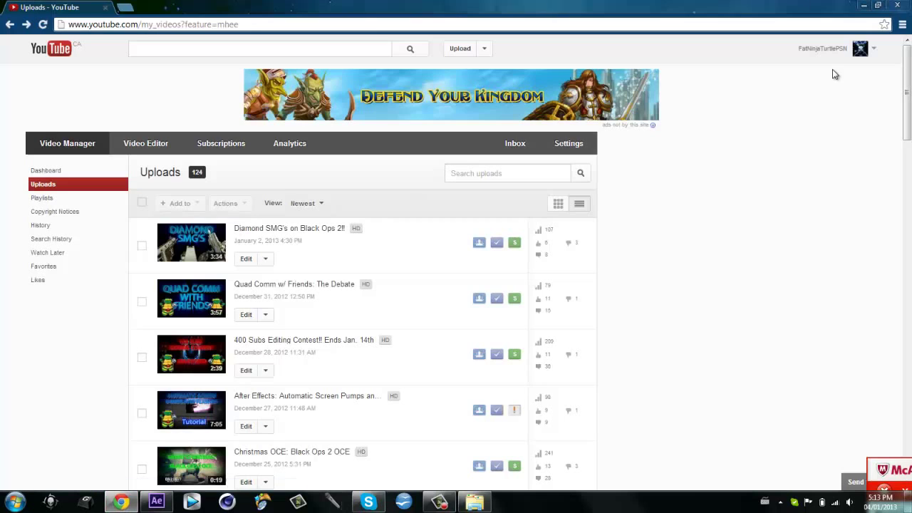
pyautogui.click(826, 49)
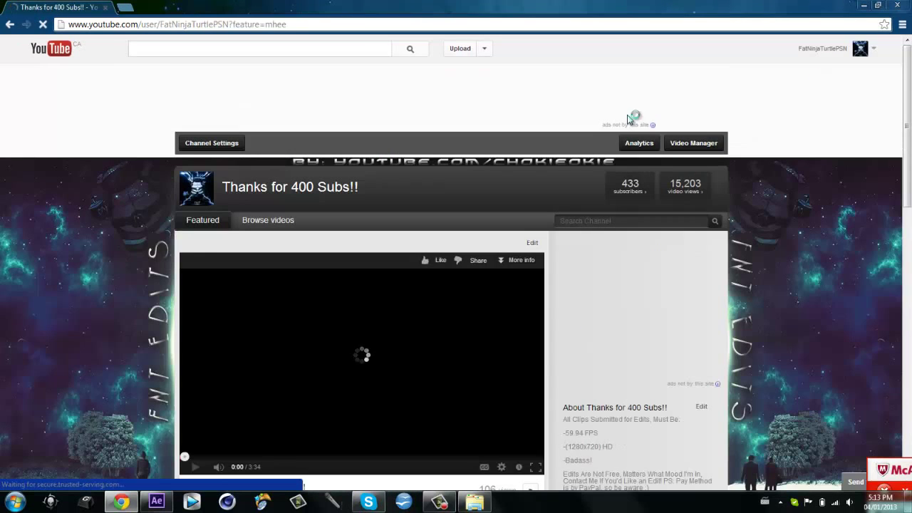
pyautogui.click(412, 303)
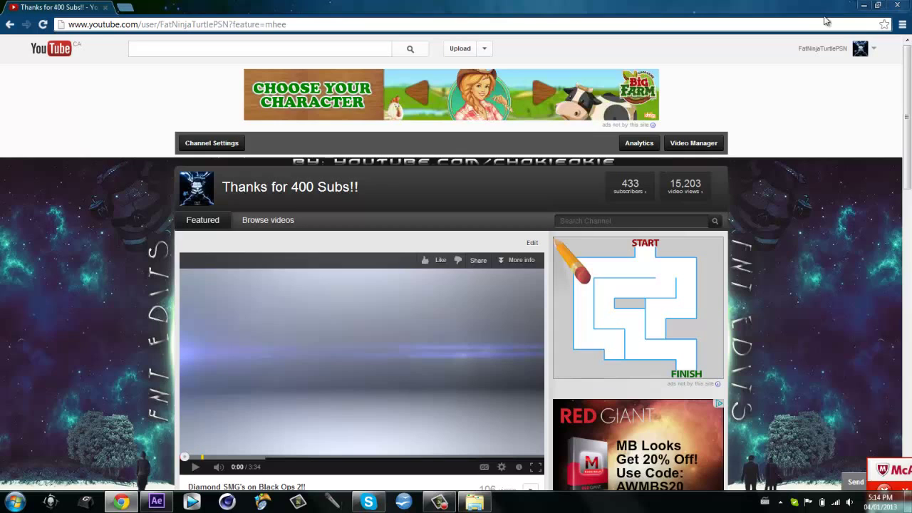
pyautogui.click(866, 6)
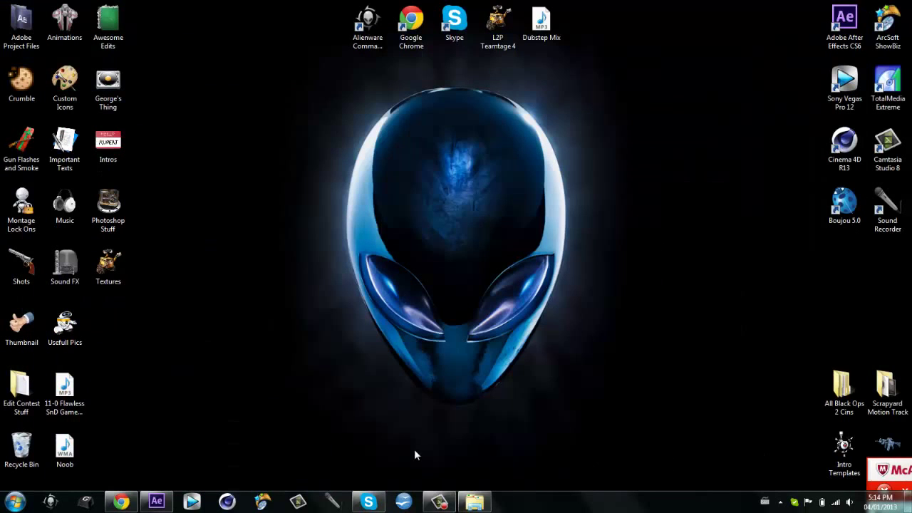
pyautogui.click(442, 503)
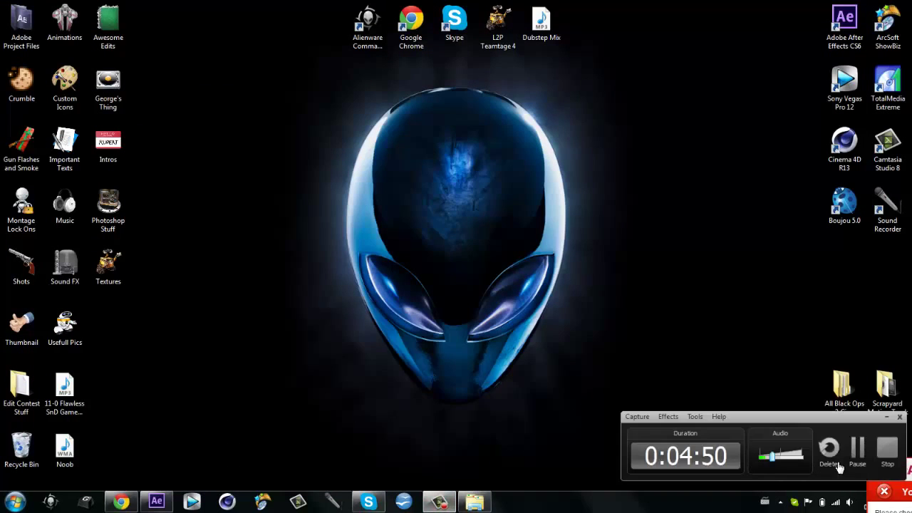